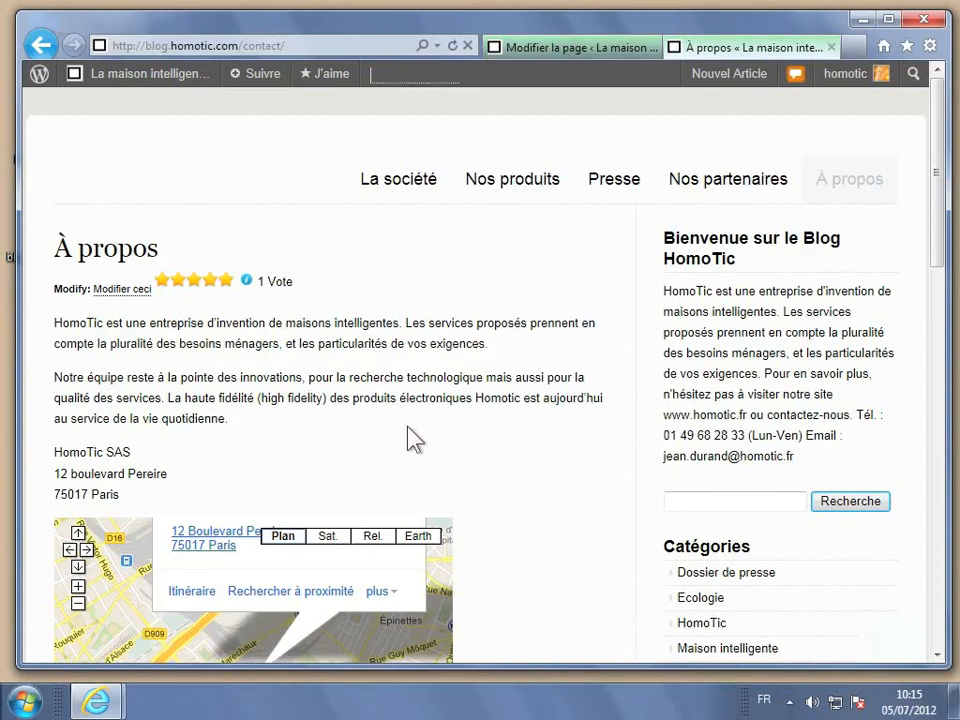
Bring up the À propos page in the editor and scroll to the Autres contacts section.
scroll(413, 438, down, 5)
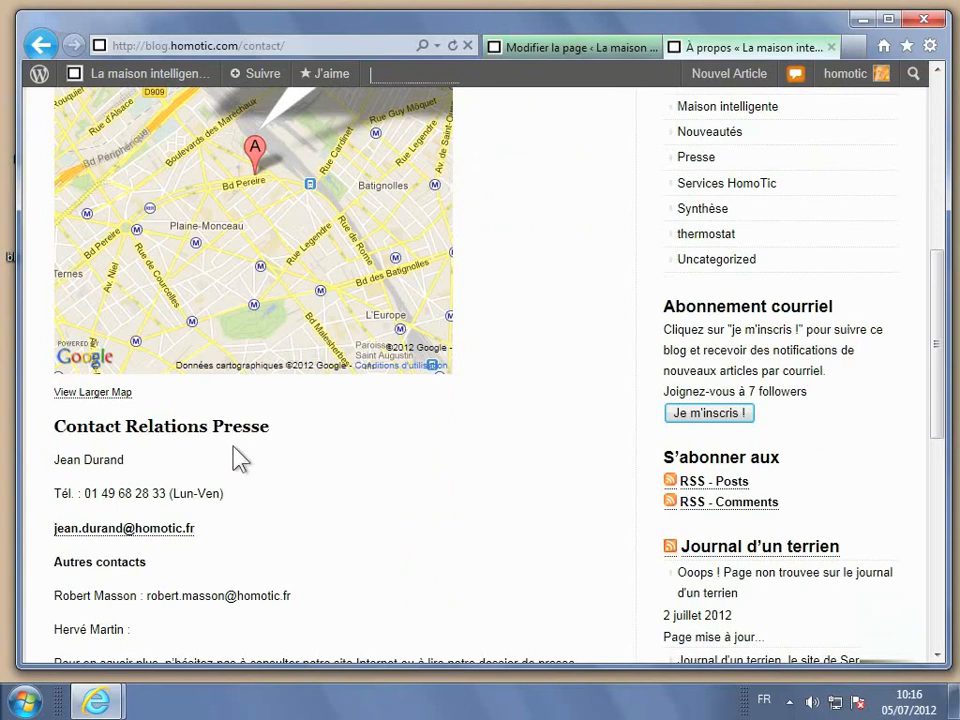
scroll(204, 461, down, 2)
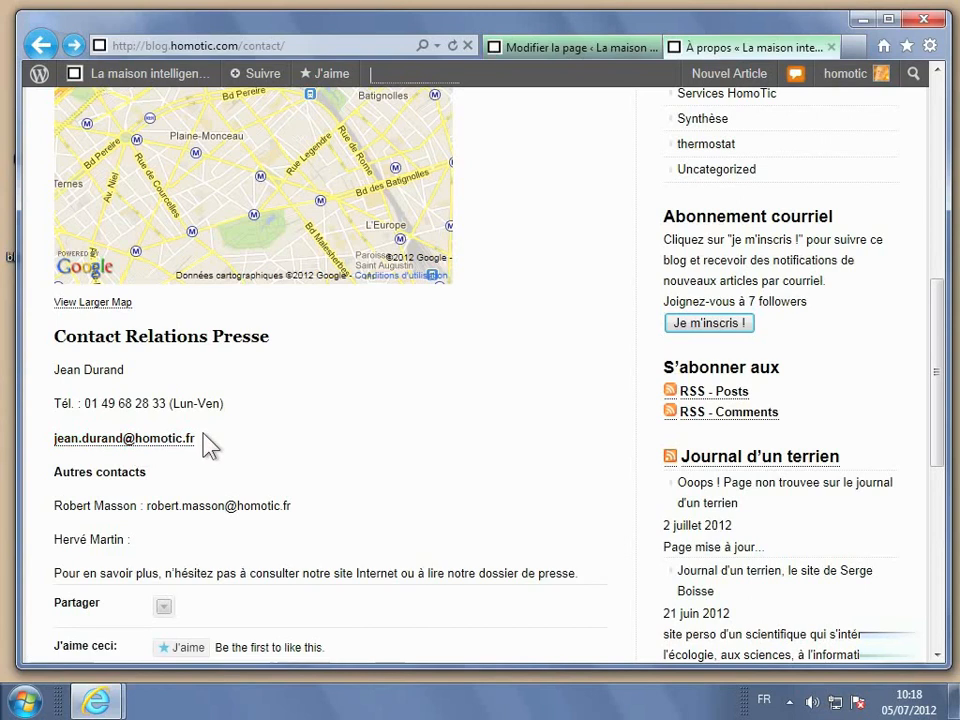
scroll(205, 443, down, 1)
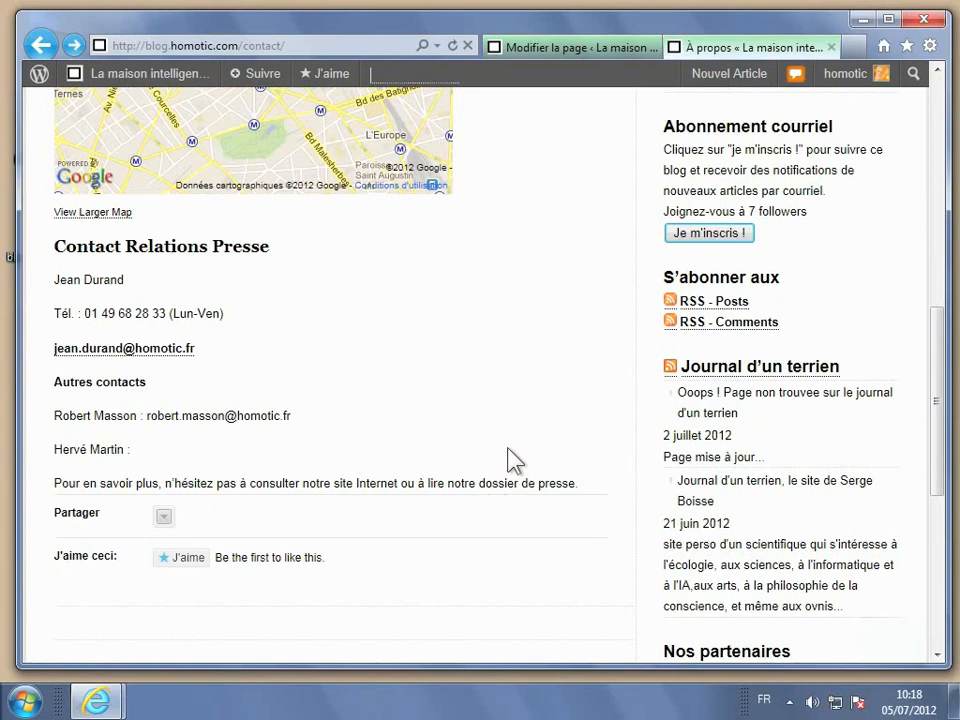
click(541, 56)
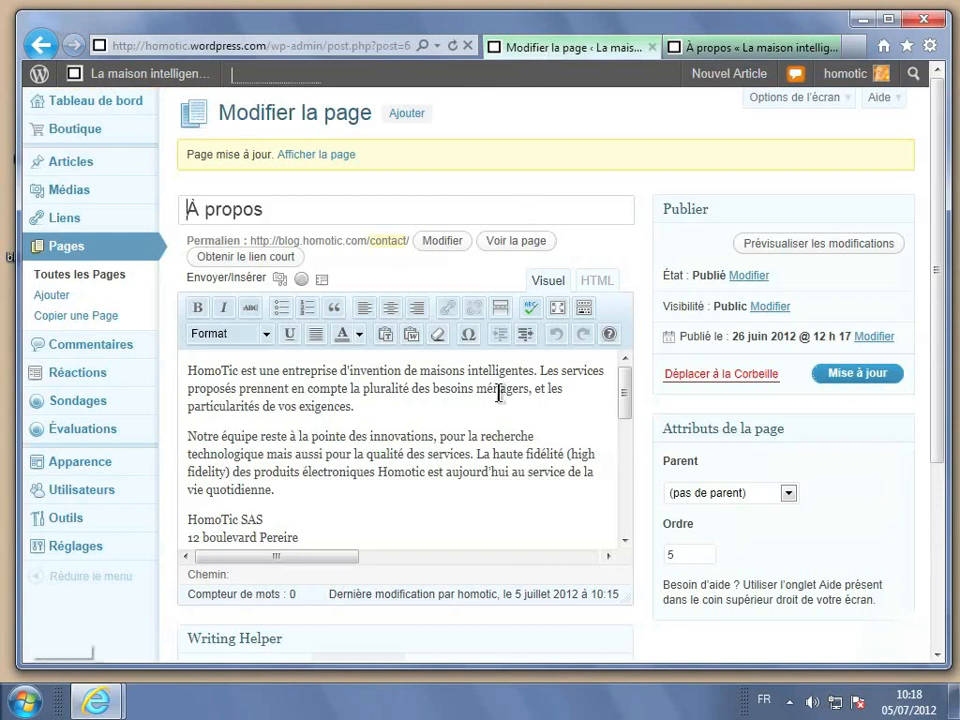
scroll(499, 393, down, 3)
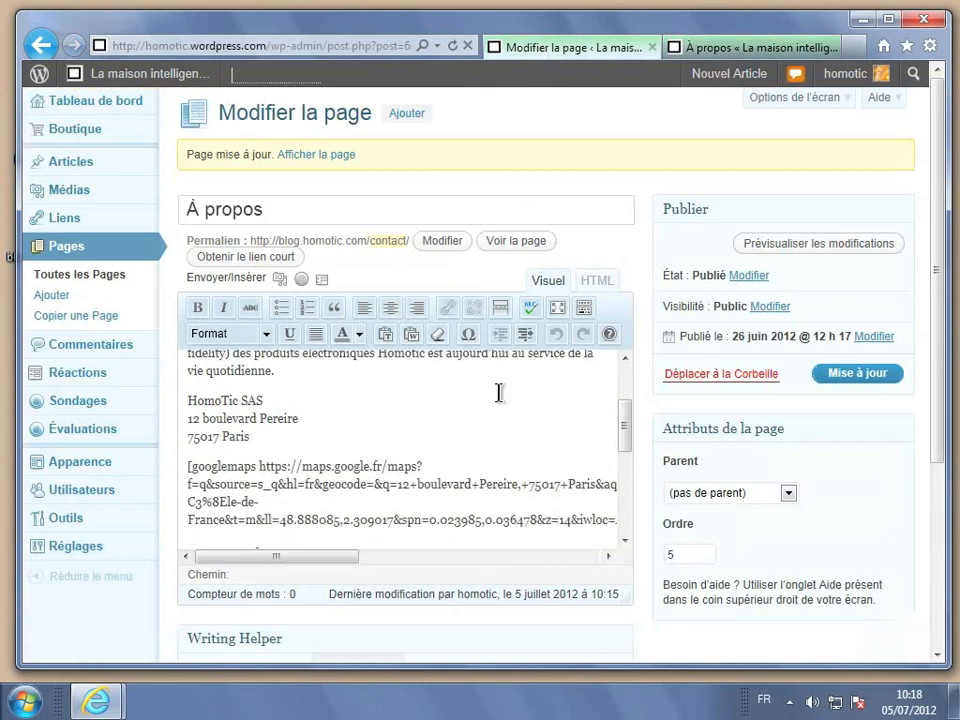
scroll(499, 393, down, 6)
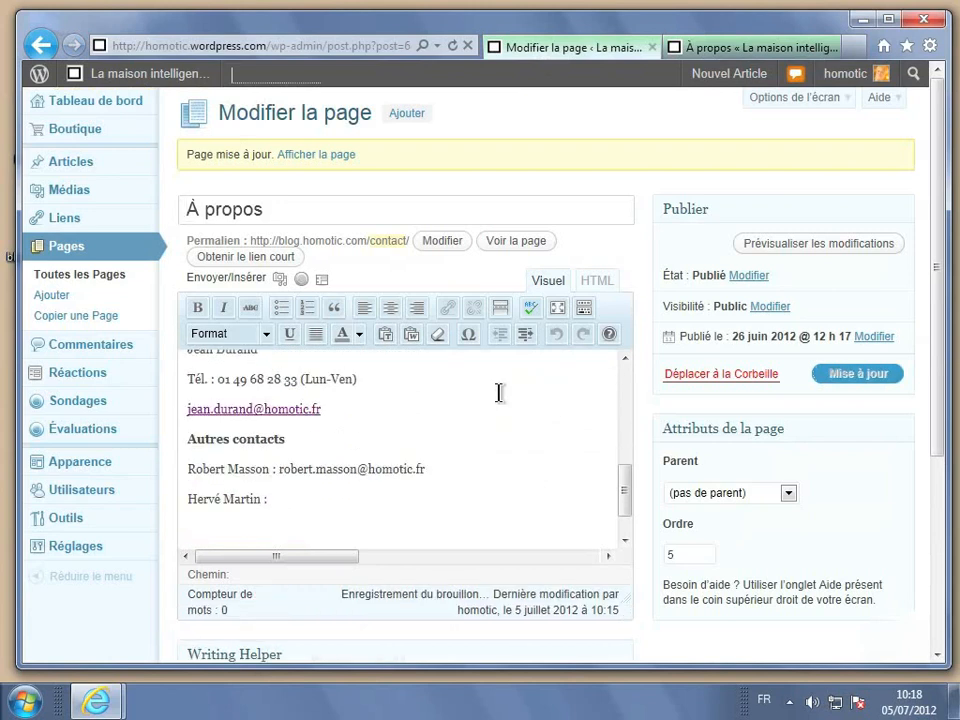
Enter the last contact's e-mail address after their label so it auto-links.
click(313, 500)
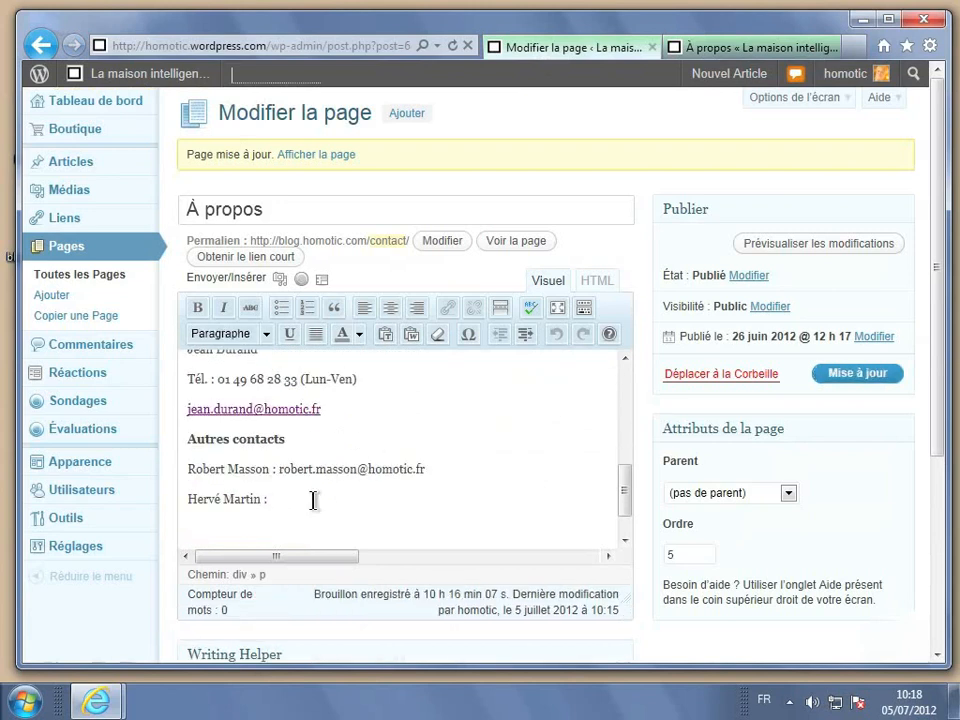
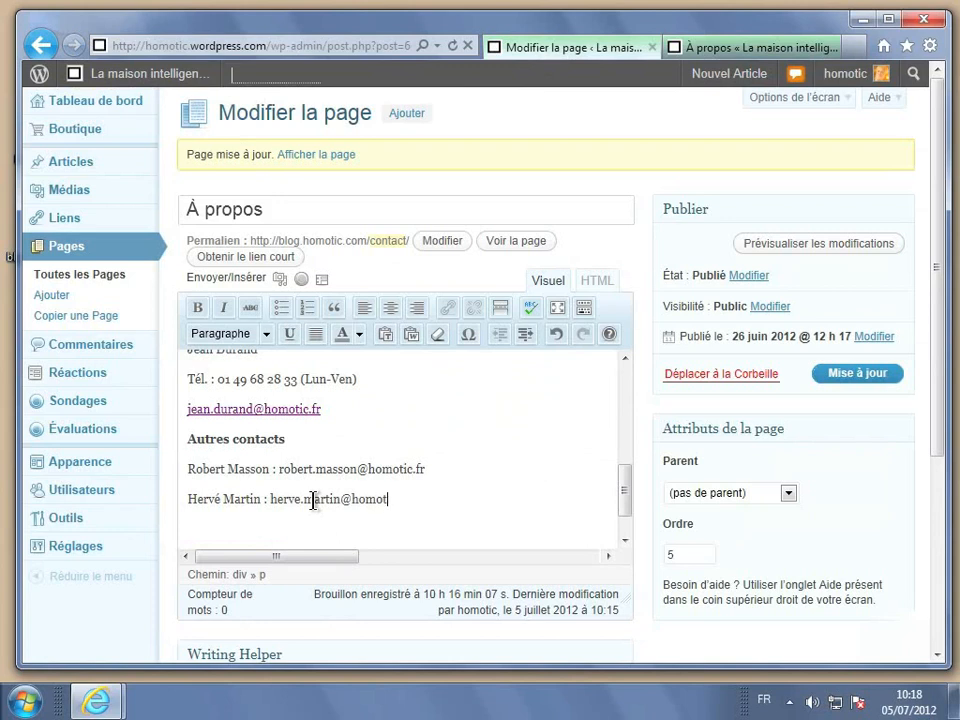
key(Return)
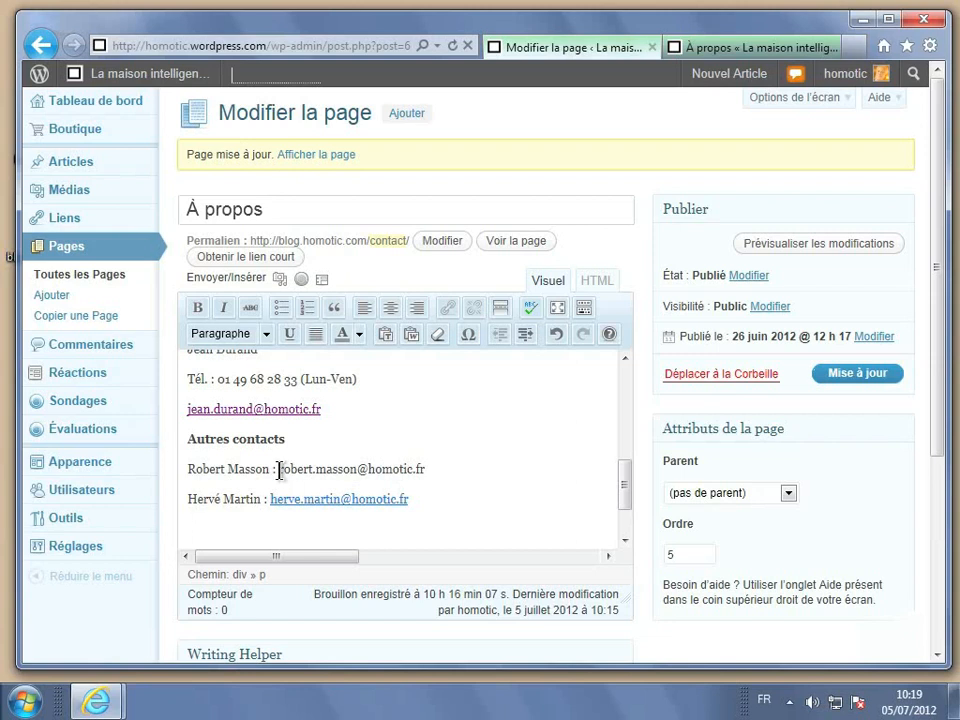
Make the first contact's e-mail address under Autres contacts a link to that same address.
drag(279, 469, 428, 471)
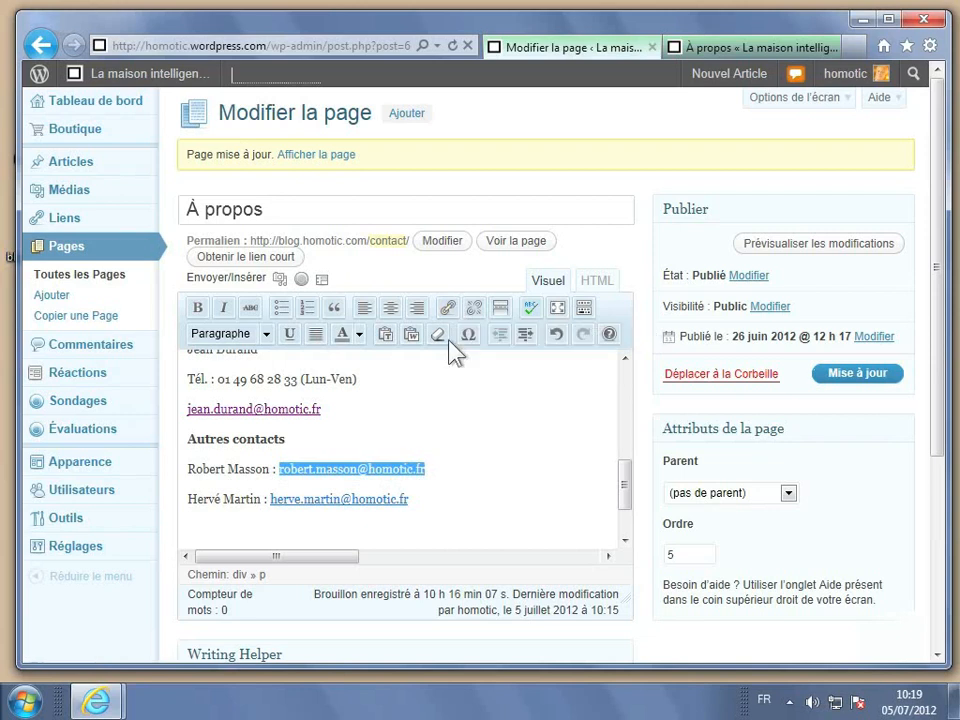
click(448, 312)
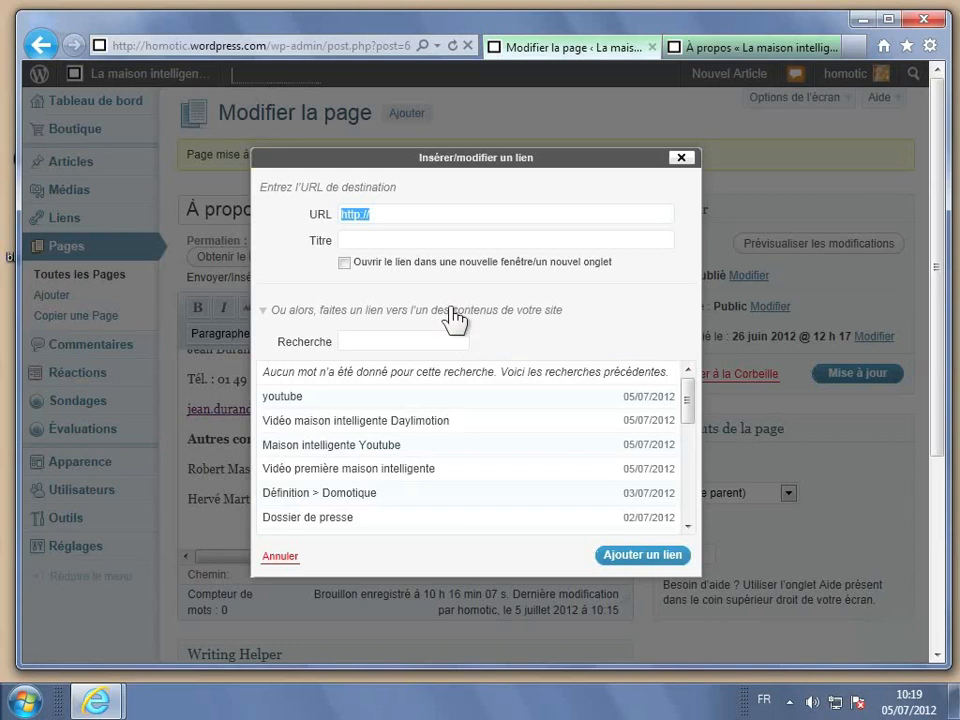
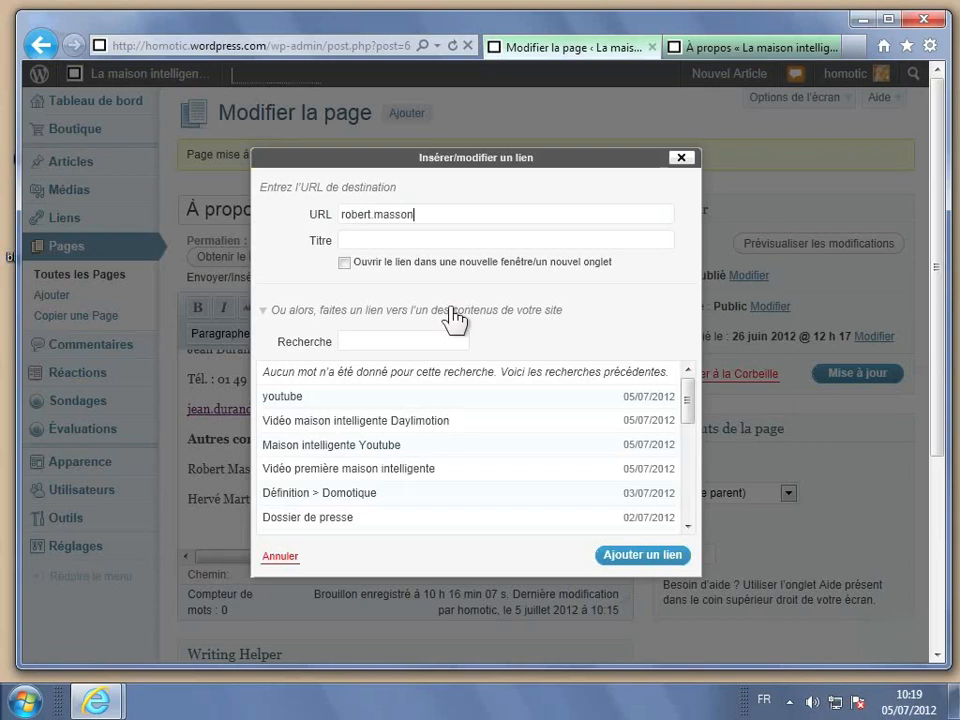
click(660, 558)
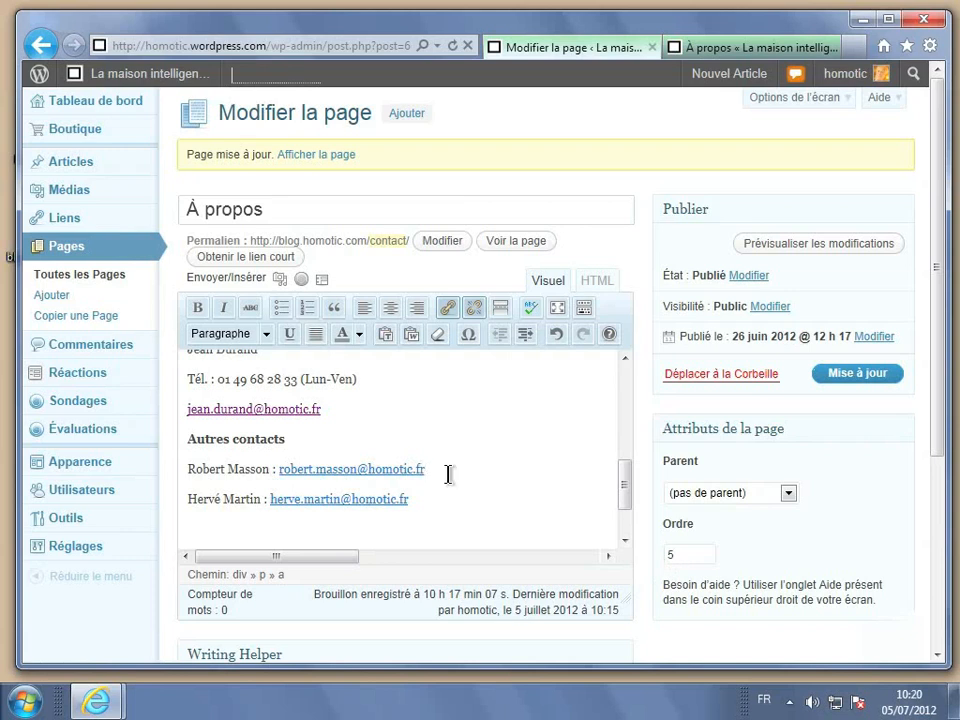
scroll(449, 474, down, 4)
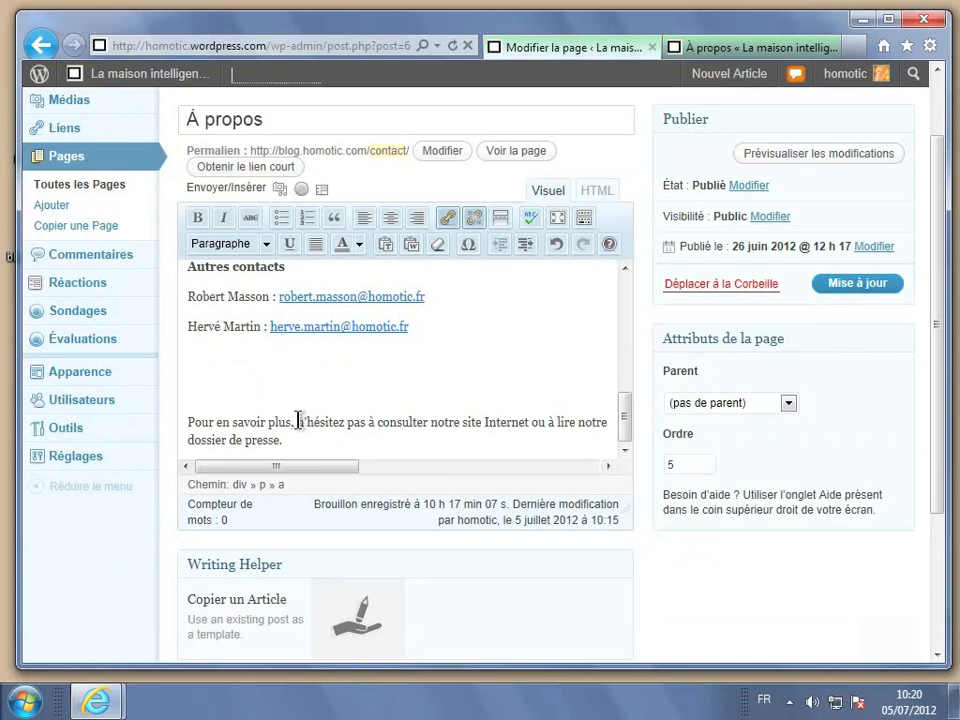
drag(297, 421, 512, 432)
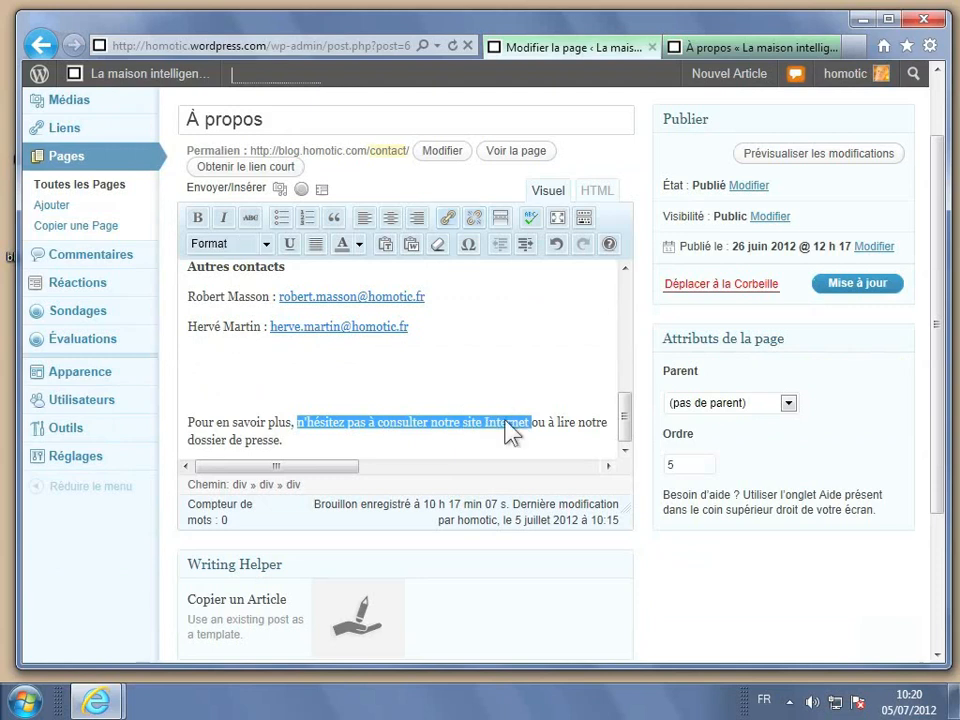
click(448, 219)
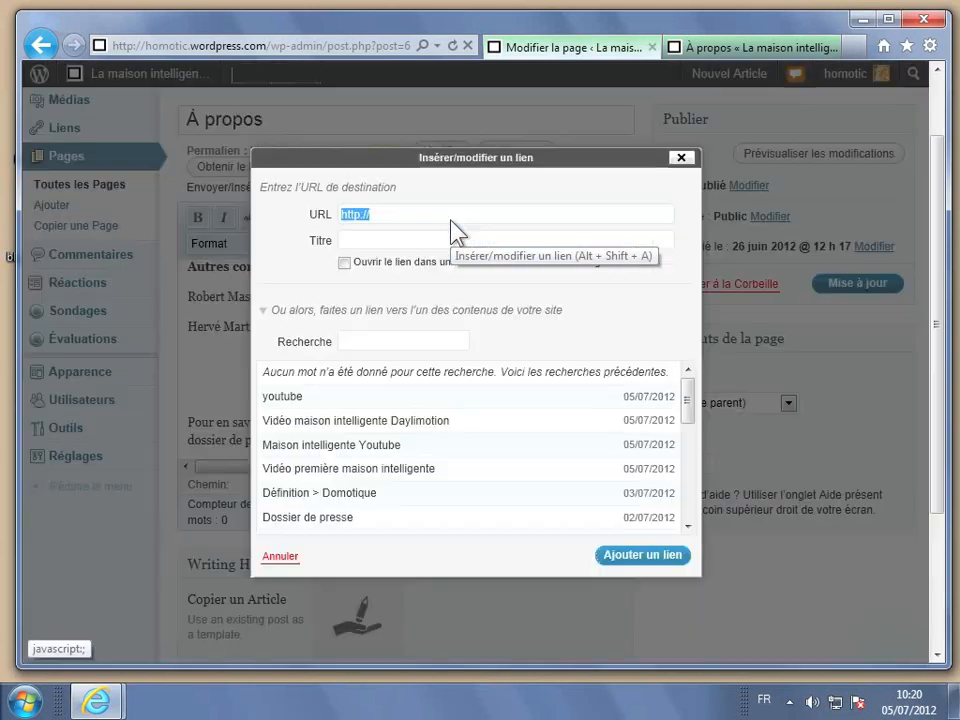
click(416, 217)
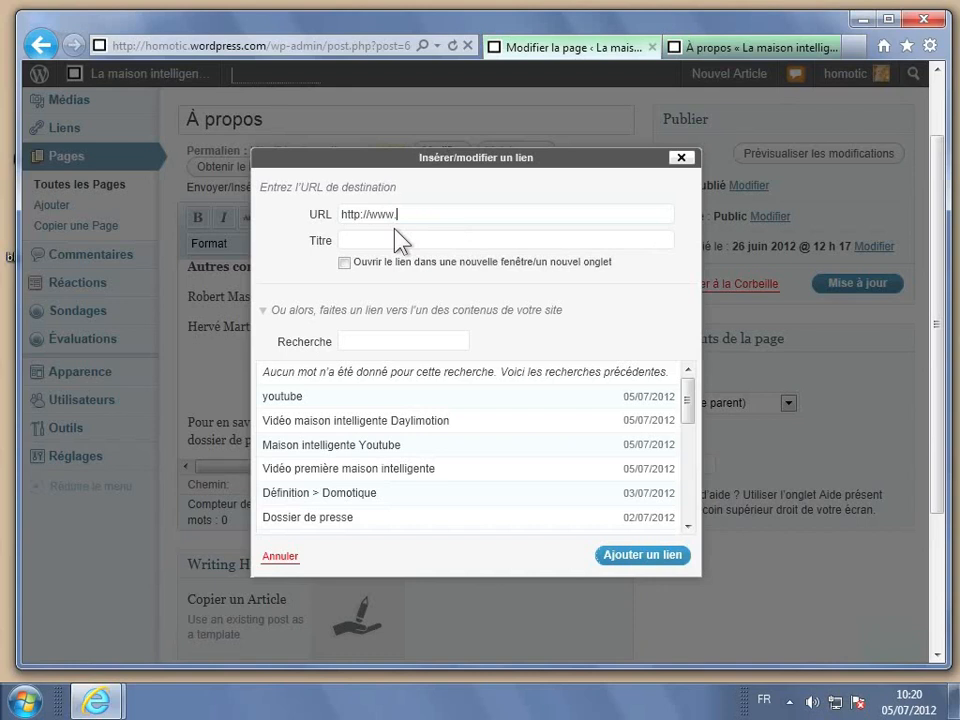
text(otic.fr)
click(371, 240)
click(344, 263)
click(641, 556)
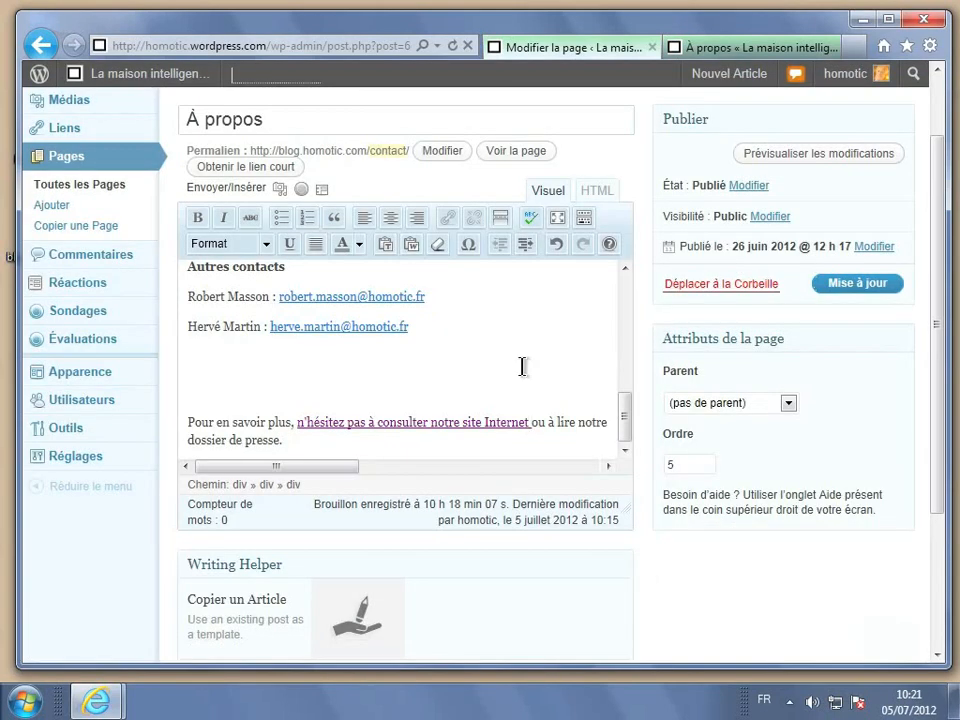
Link 'dossier de presse' to the Dossier de presse post chosen from the recent content list.
scroll(522, 367, down, 1)
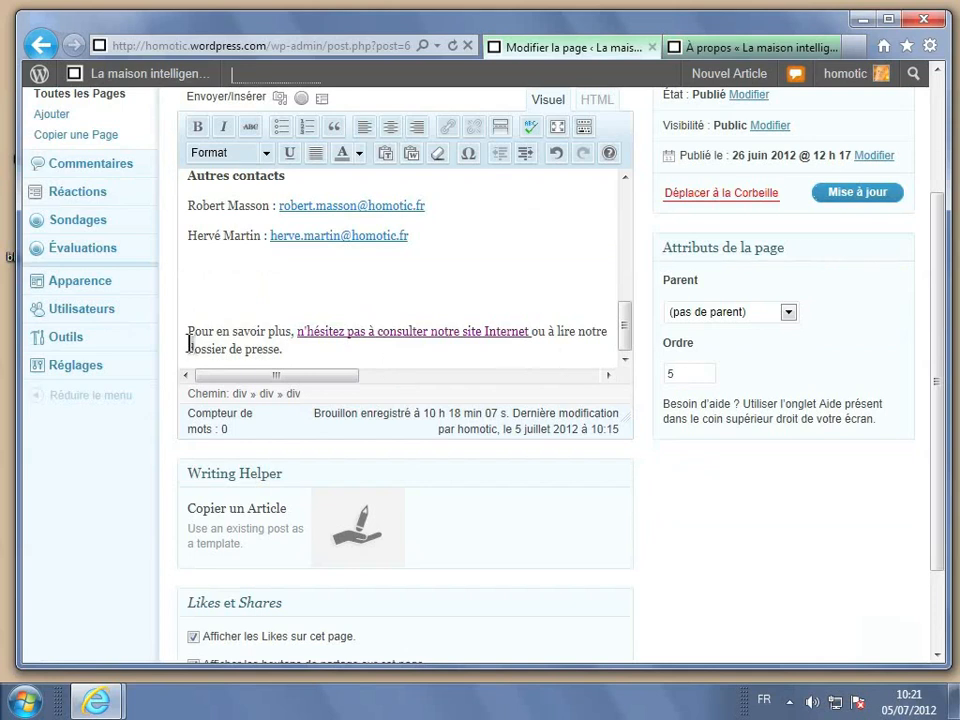
drag(189, 346, 282, 350)
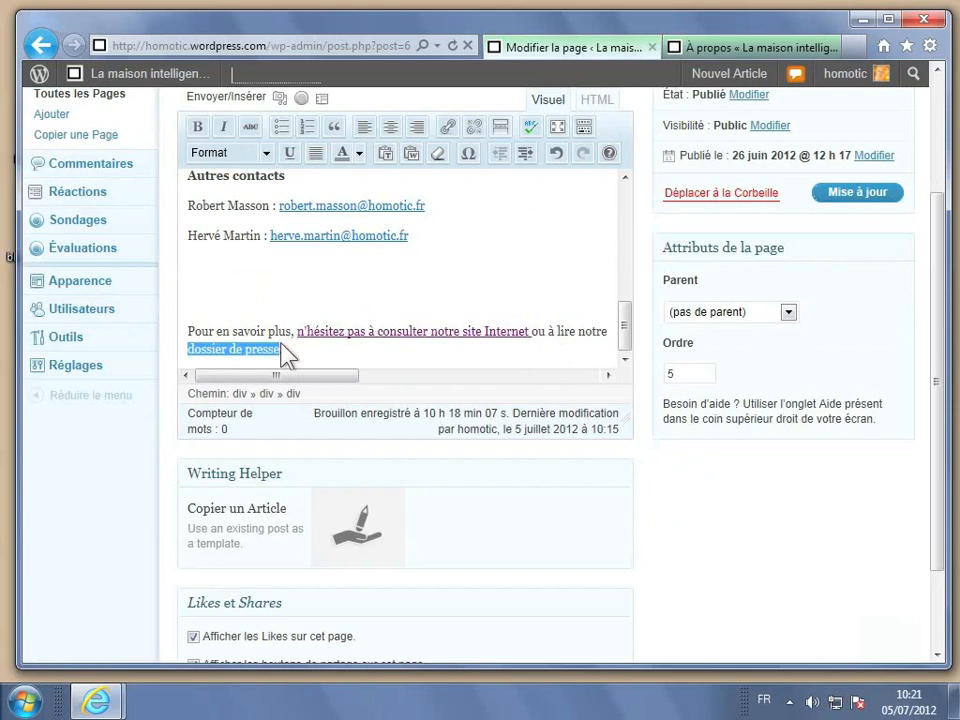
click(446, 128)
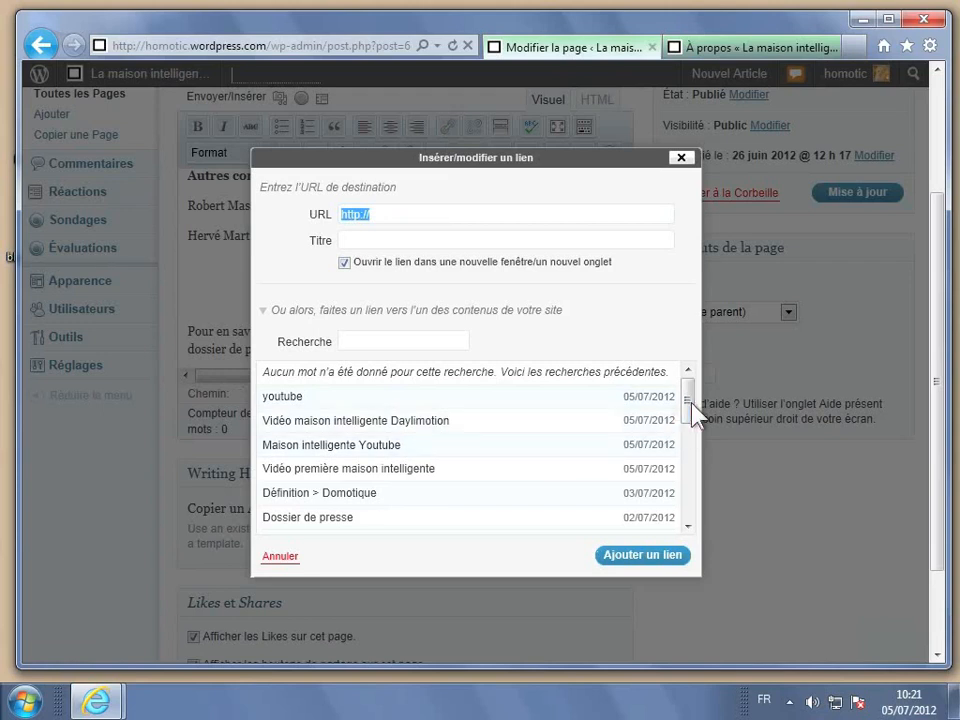
drag(692, 403, 692, 436)
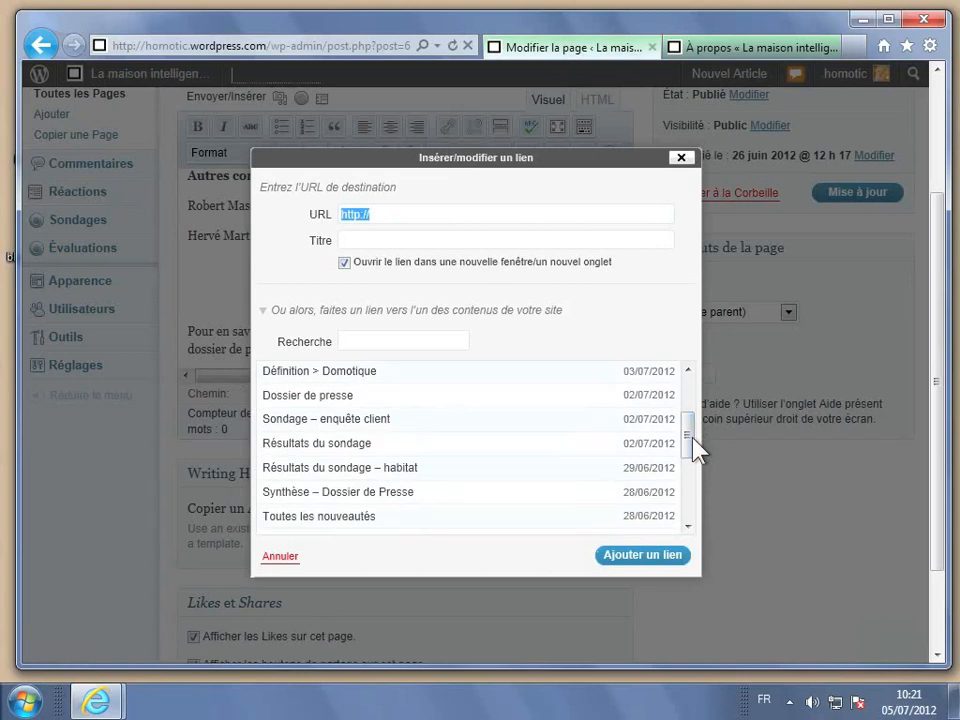
click(298, 398)
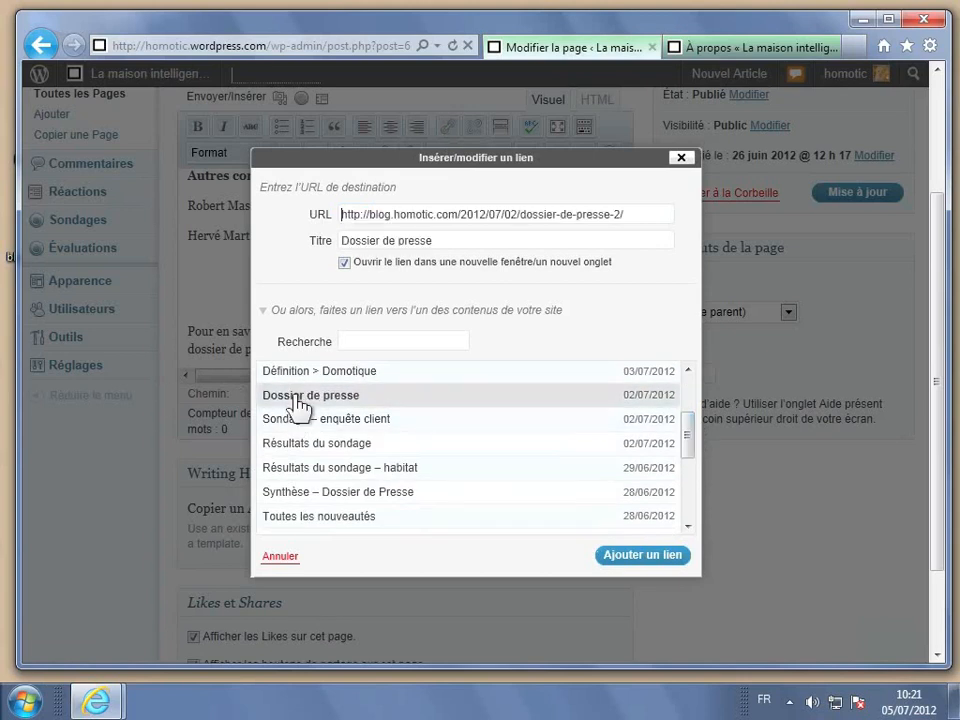
click(641, 556)
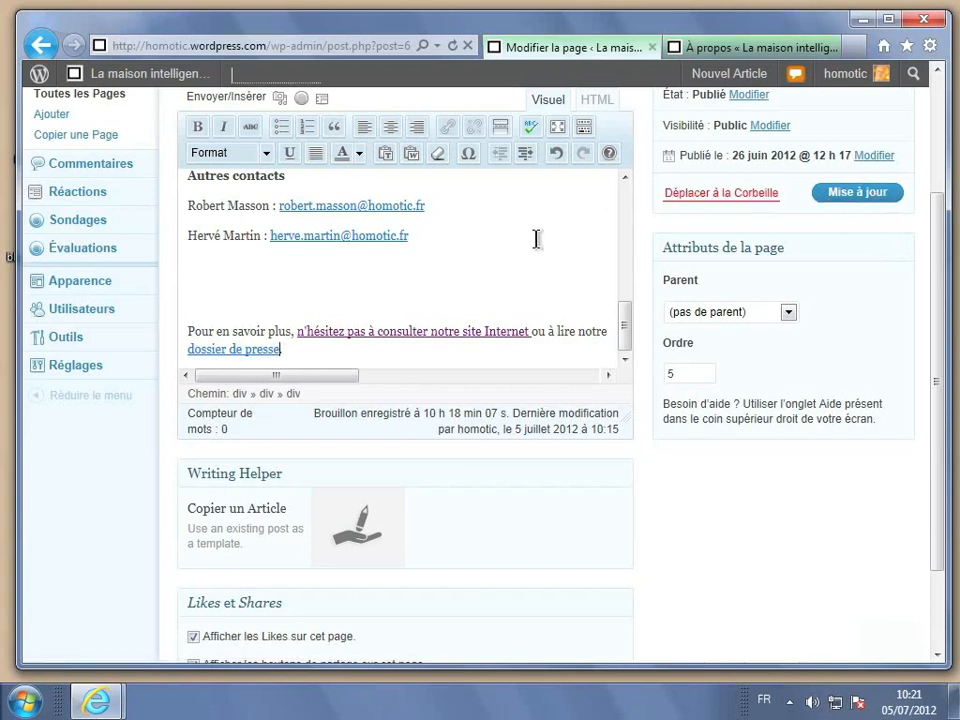
Remove the link from the press contact's e-mail address and save the page with Mise à jour.
scroll(537, 238, up, 3)
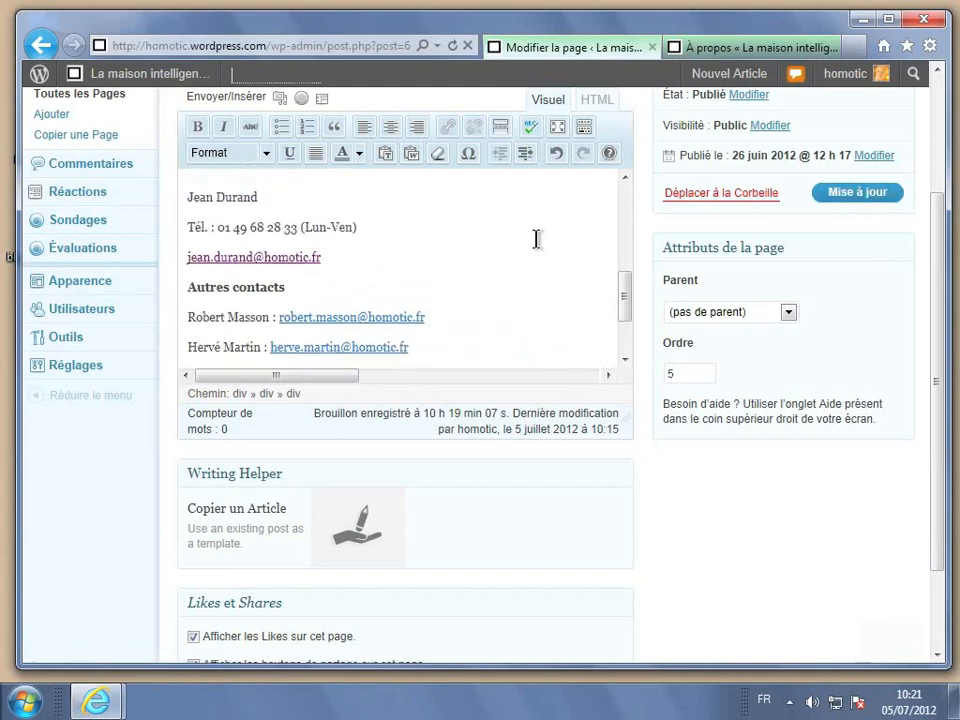
scroll(537, 238, up, 1)
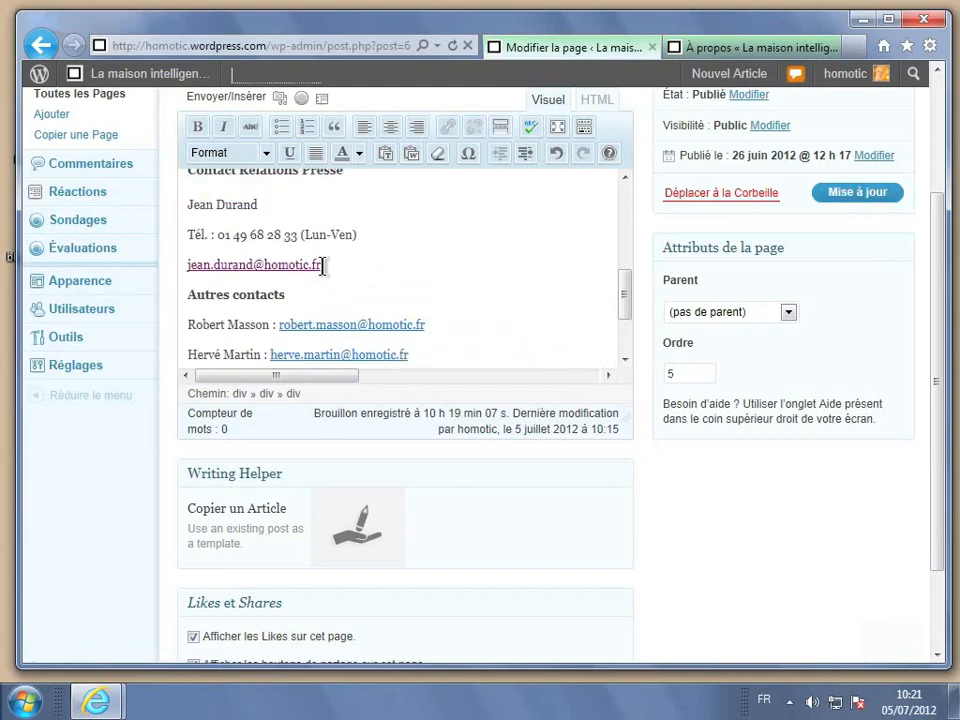
drag(322, 265, 192, 280)
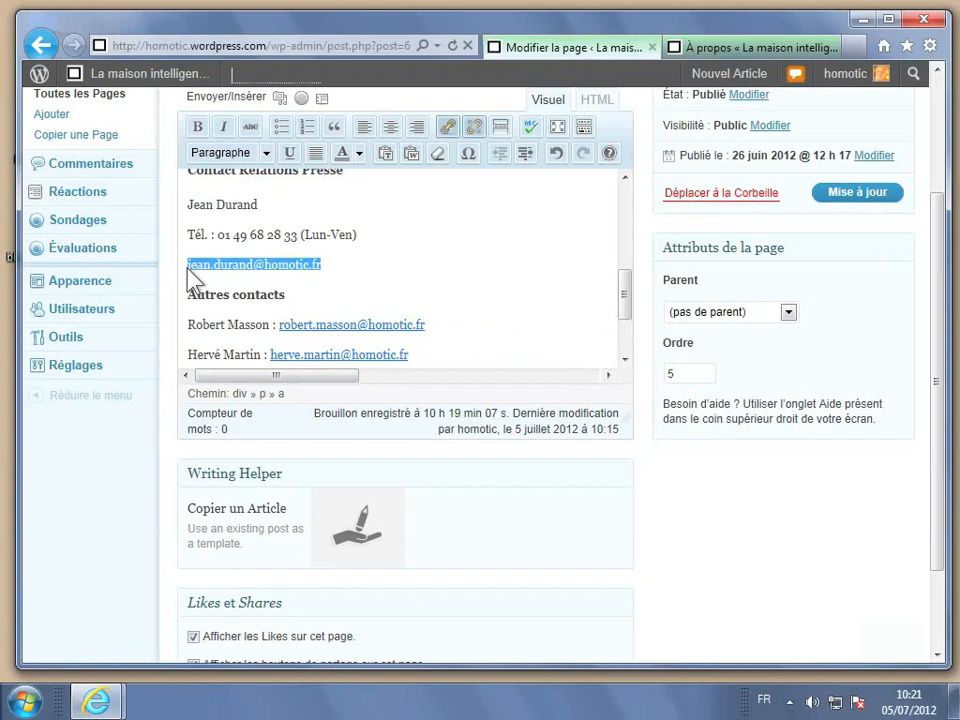
click(475, 137)
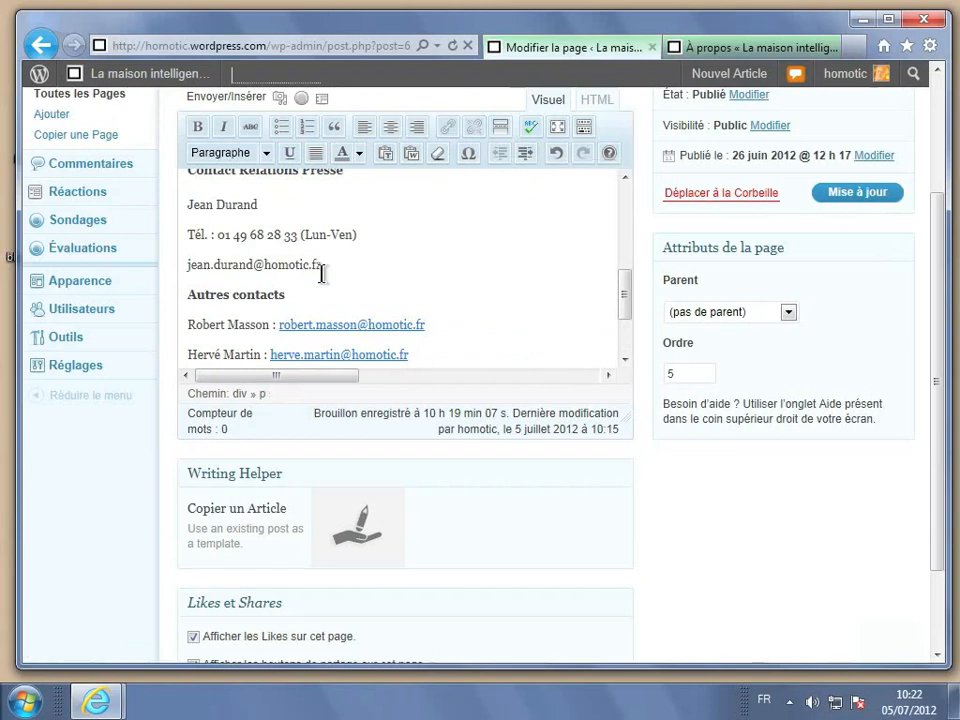
click(853, 200)
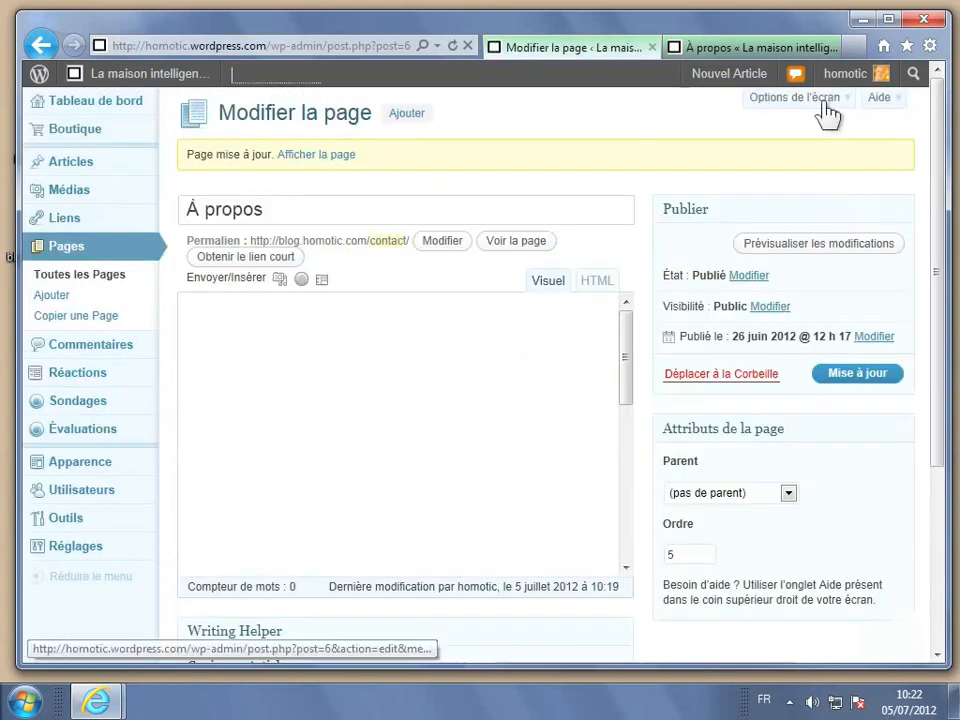
Refresh the live À propos page and follow its 'dossier de presse' link into a new tab.
click(802, 48)
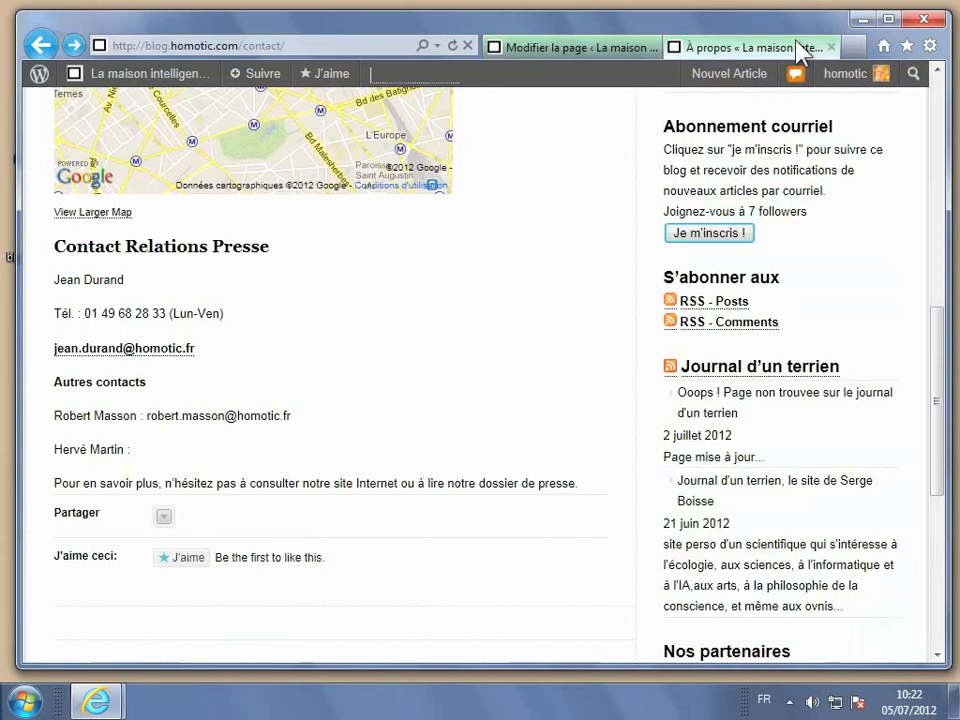
key(F5)
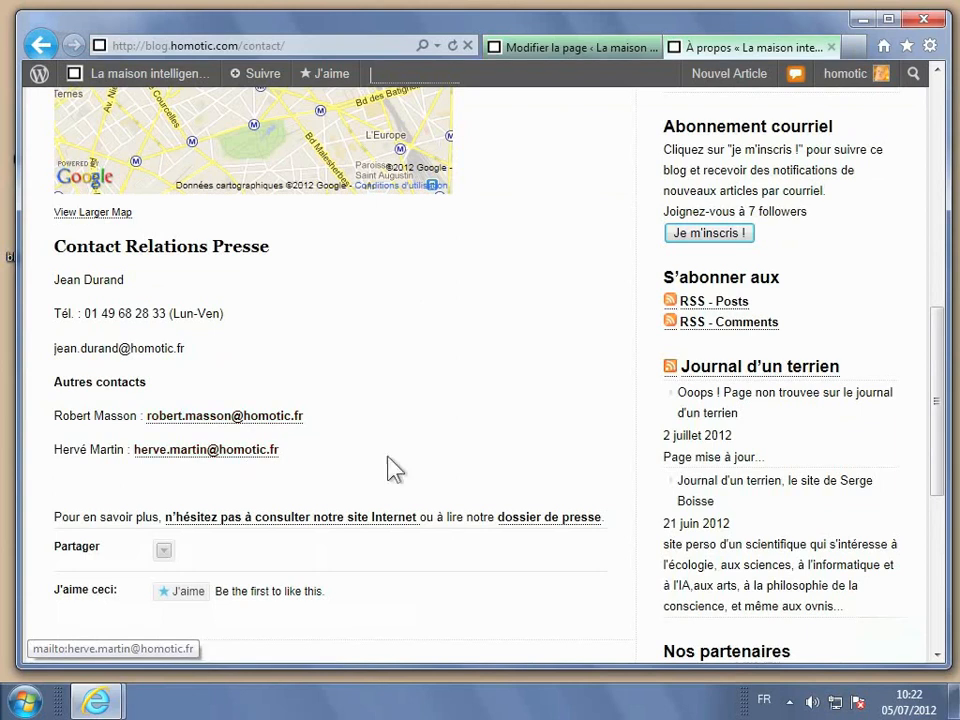
click(553, 527)
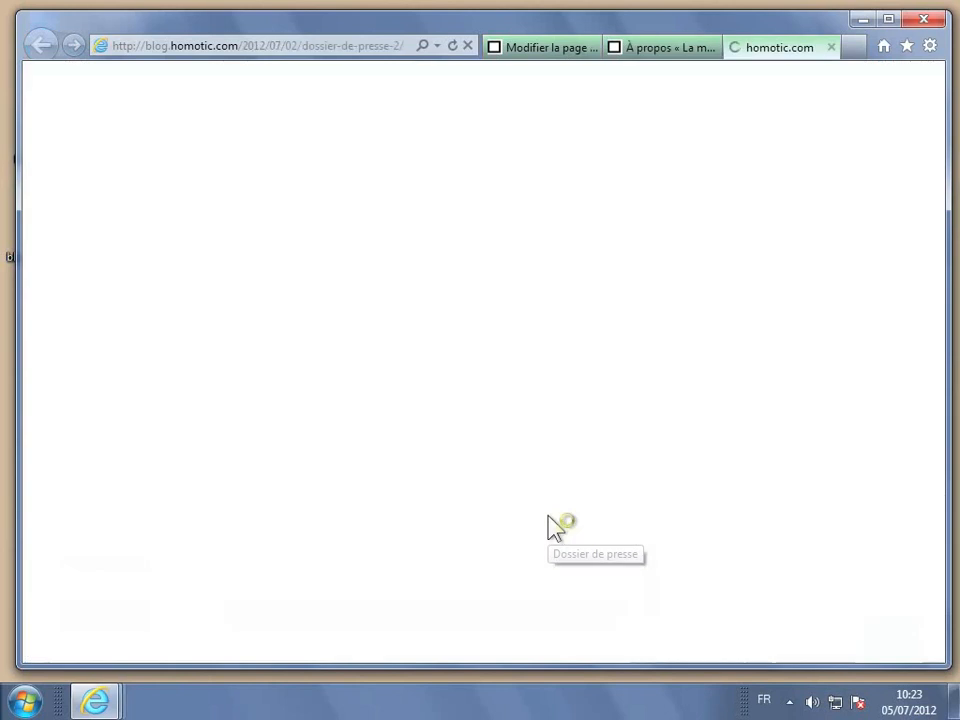